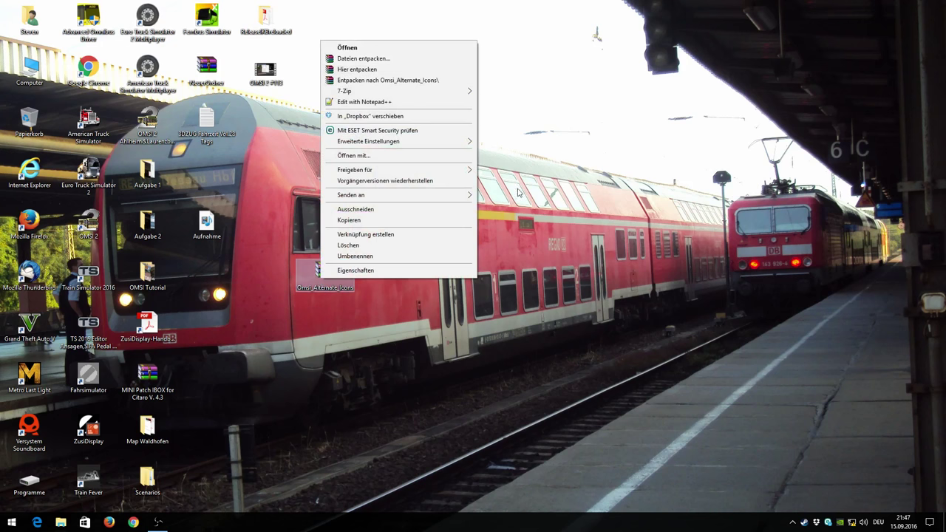
Step: Extract the Omsi_Alternate_Icons archive directly onto the desktop and arrange the extracted icon files in one column beside the archive
left_click(365, 71)
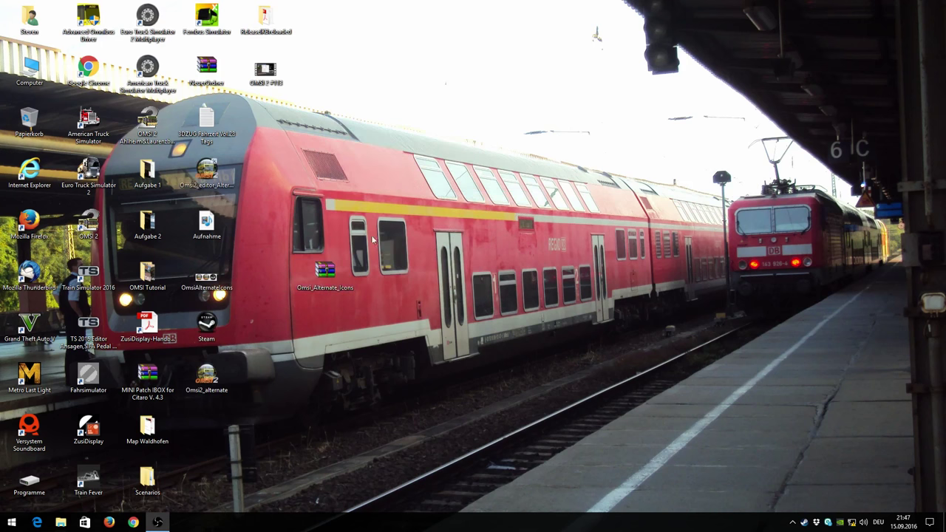
left_click_drag(204, 447, 266, 172)
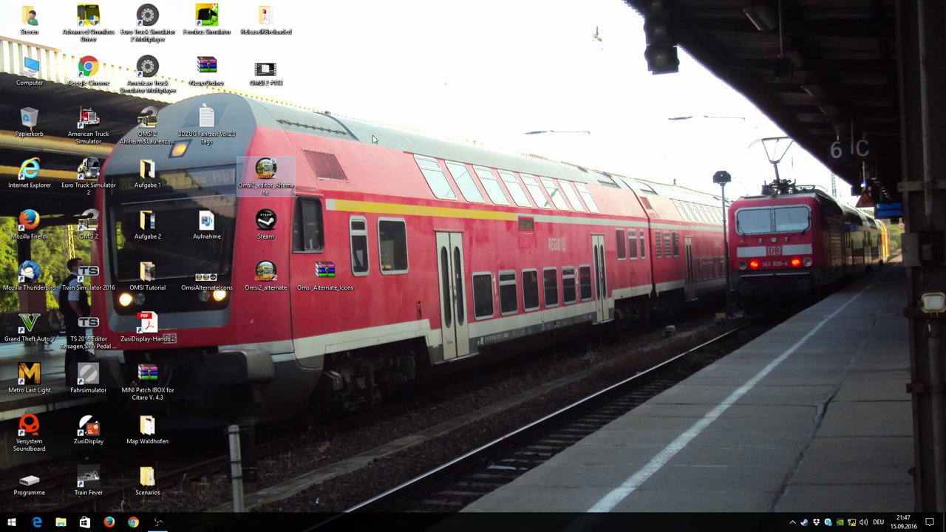
left_click(287, 336)
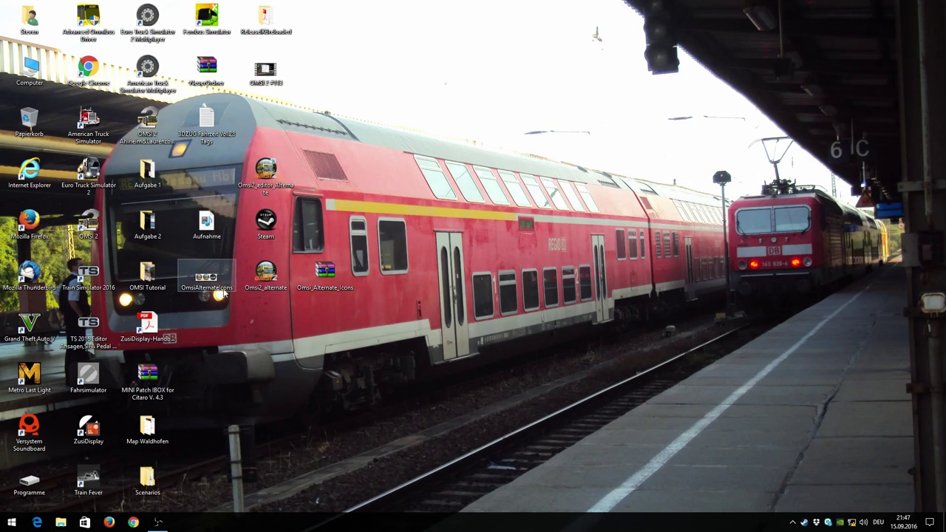
Step: Open the OMSI 2 installation folder at C: > Programme (x86) > Steam > SteamApps > common > OMSI 2
double_click(30, 70)
double_click(539, 228)
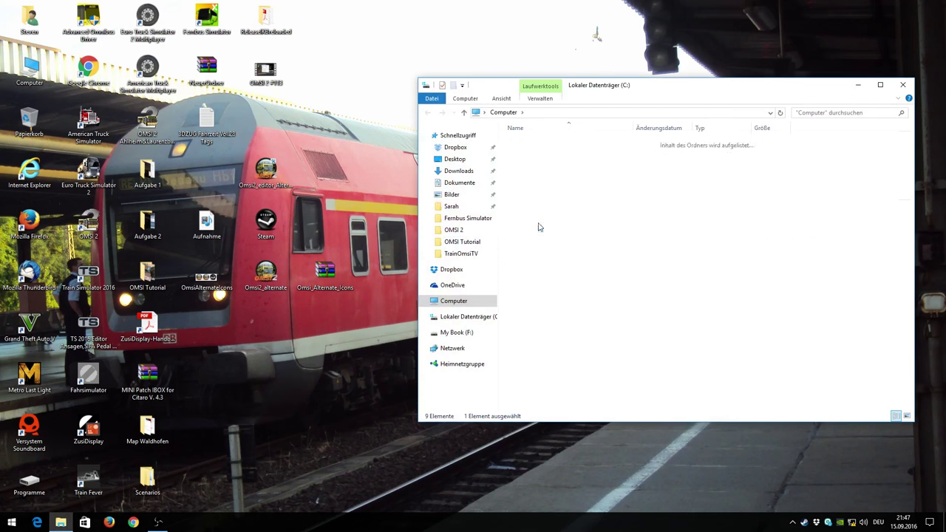
double_click(554, 306)
scroll(556, 309, "down", 15)
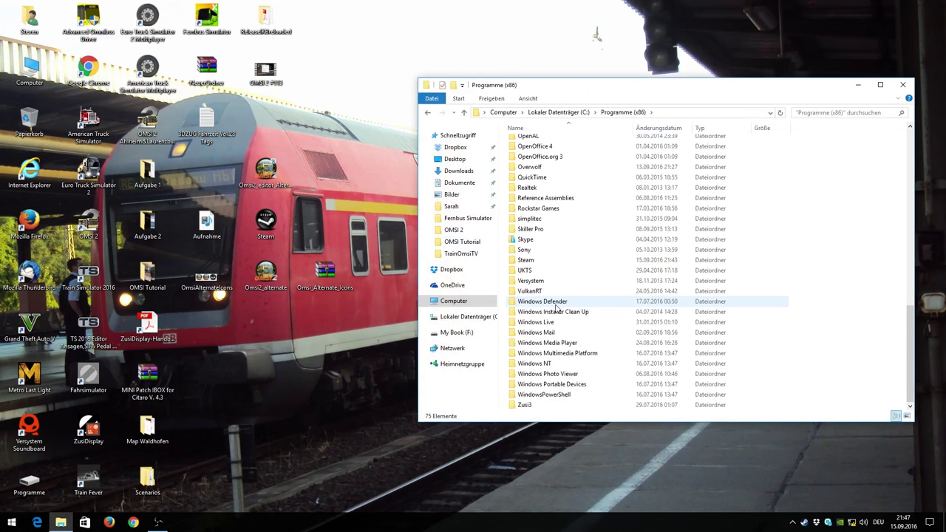
double_click(525, 259)
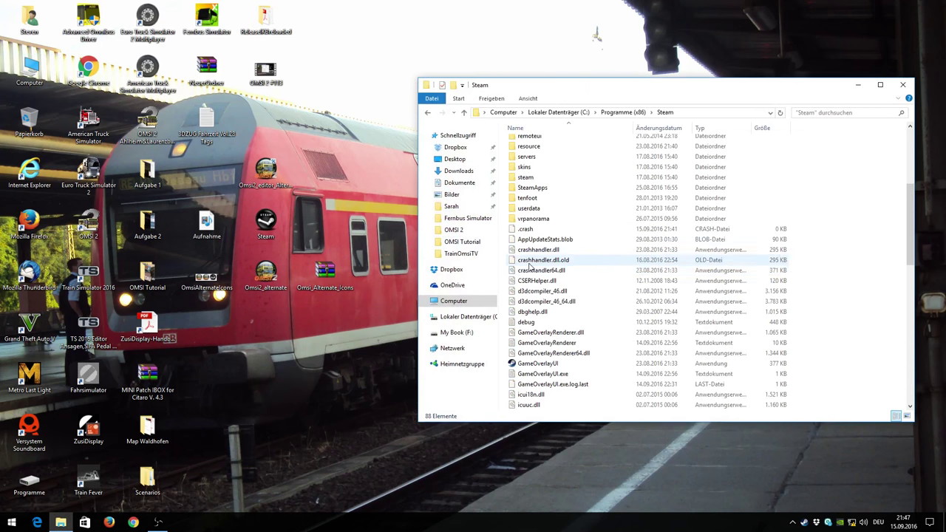
double_click(547, 188)
double_click(530, 141)
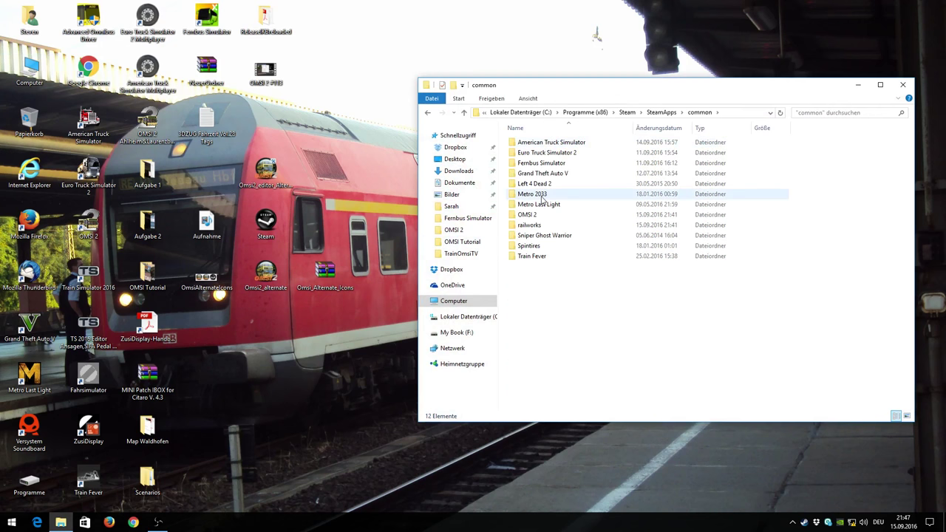
double_click(535, 215)
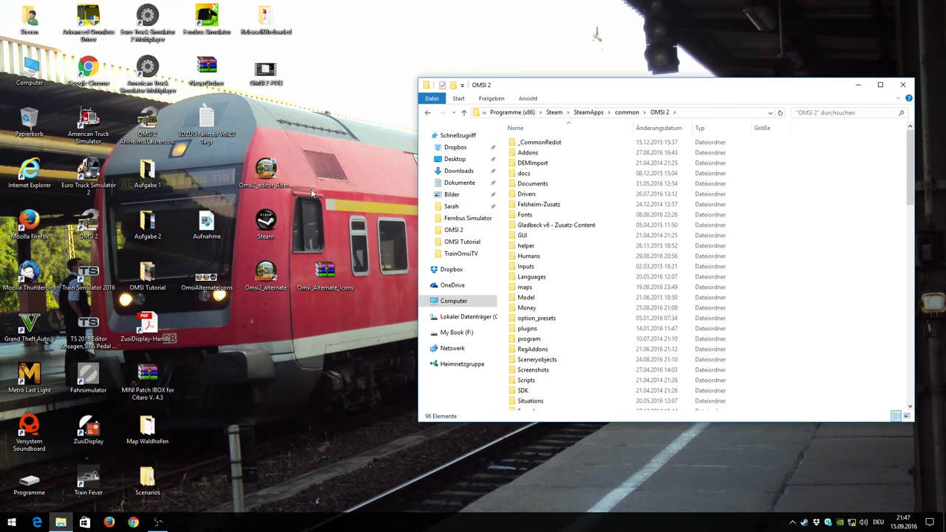
Step: Copy the Omsi2_alternate icon file from the desktop into the OMSI 2 folder
right_click(271, 272)
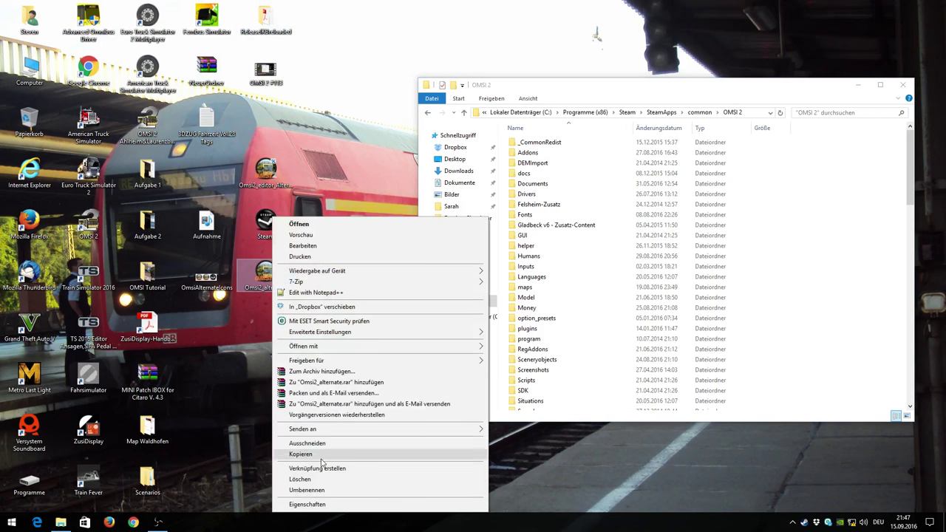
left_click(319, 456)
right_click(835, 199)
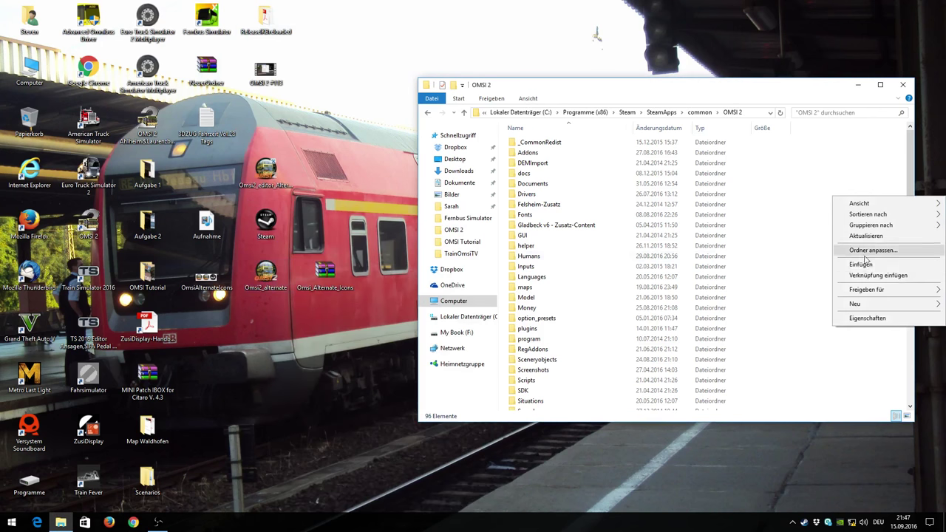
left_click(860, 264)
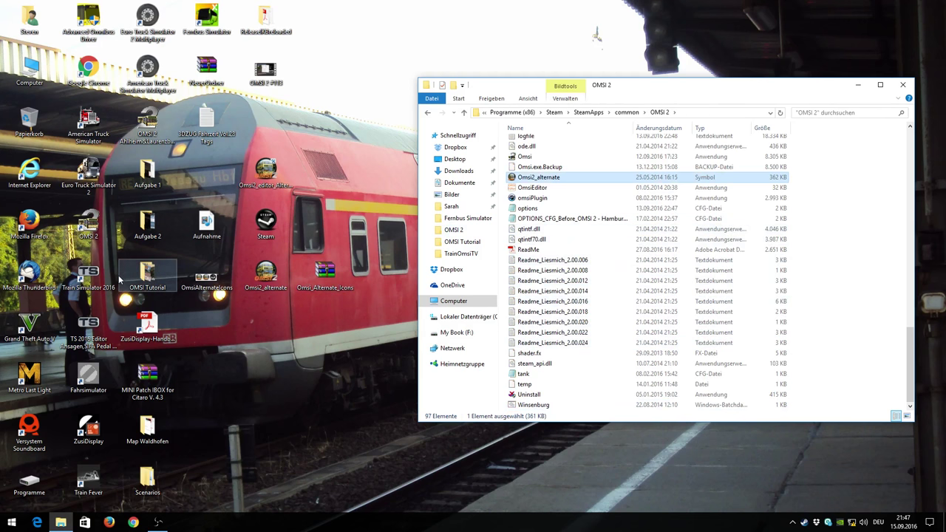
Step: Change the OMSI 2 desktop shortcut's icon to Omsi2_alternate from the OMSI 2 folder and apply the change
left_click(87, 221)
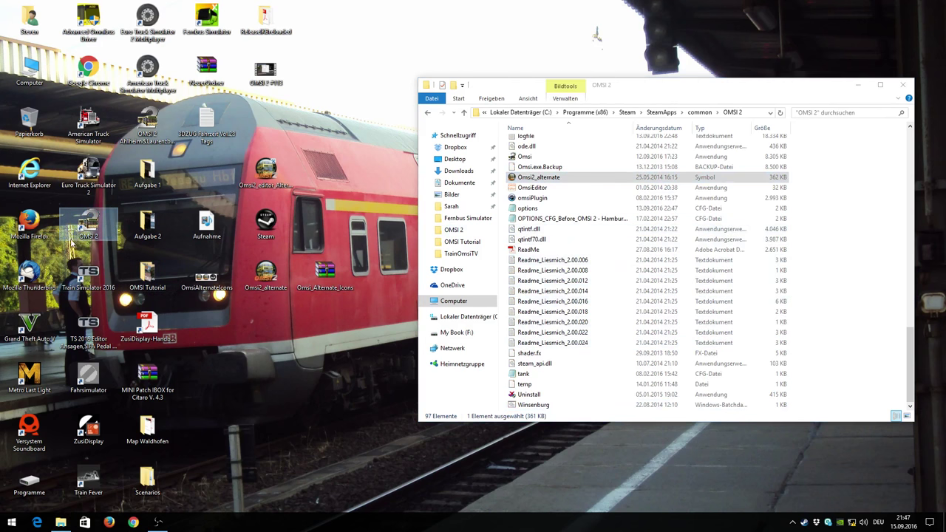
right_click(85, 226)
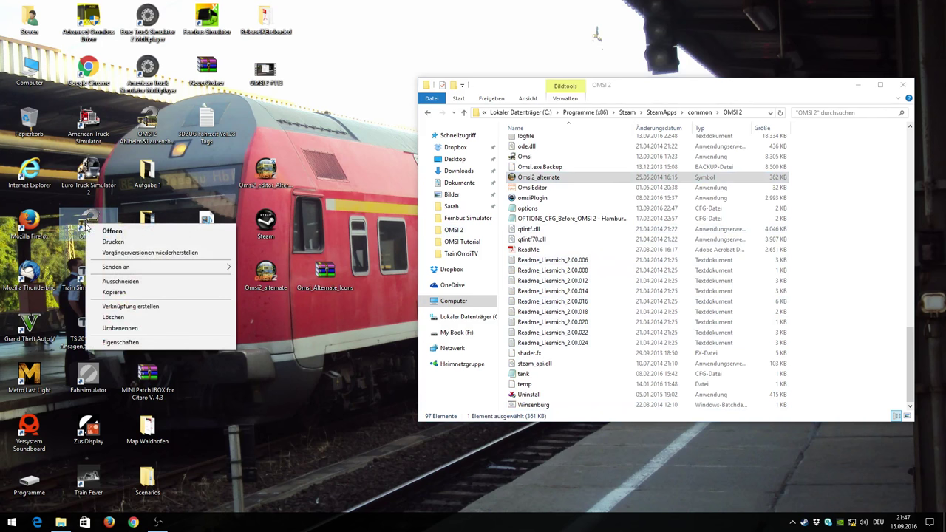
left_click(221, 343)
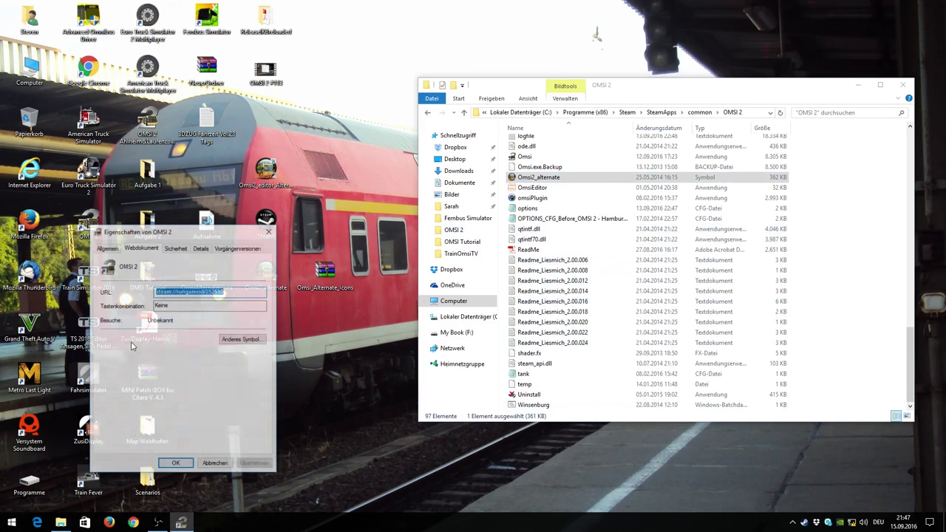
left_click(238, 339)
left_click(236, 308)
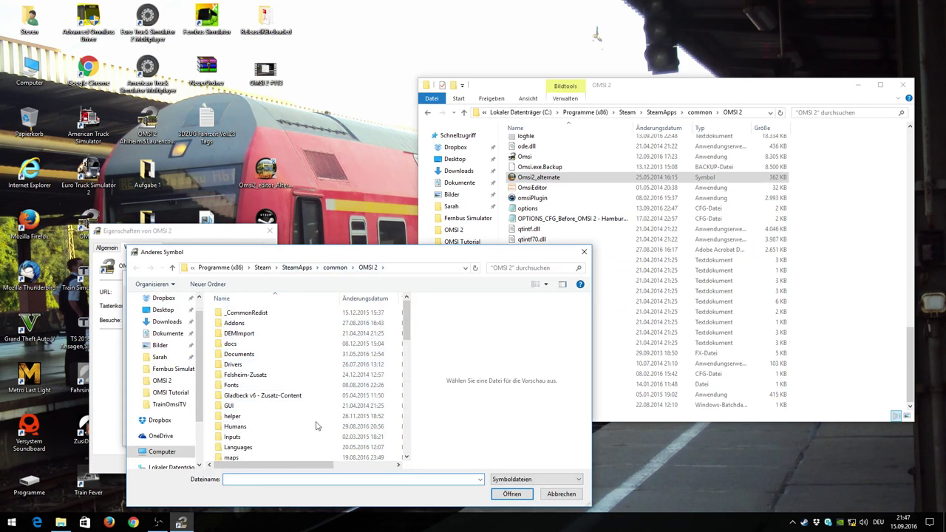
scroll(303, 386, "down", 12)
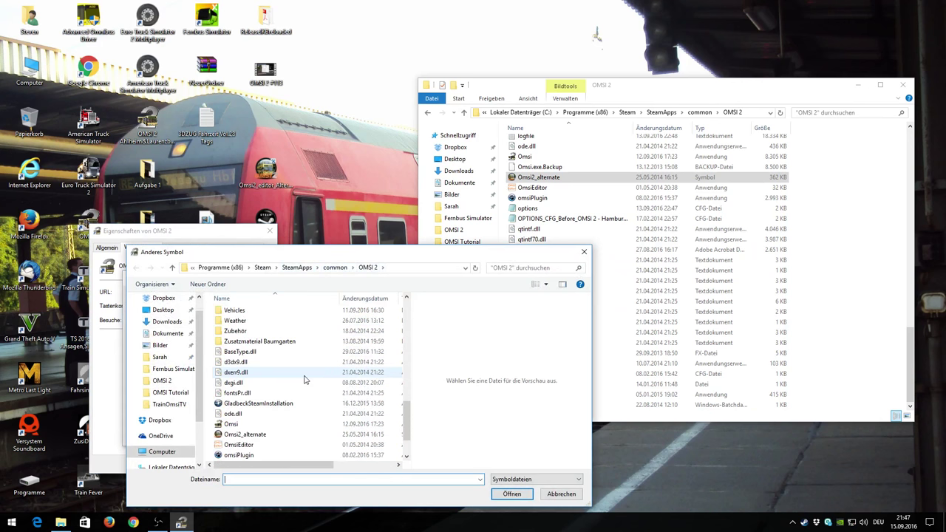
left_click(238, 404)
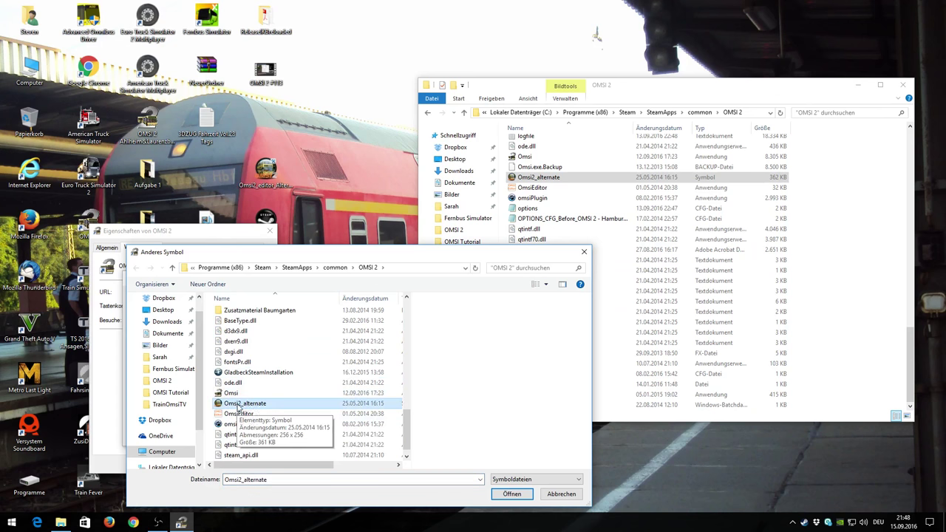
left_click(511, 493)
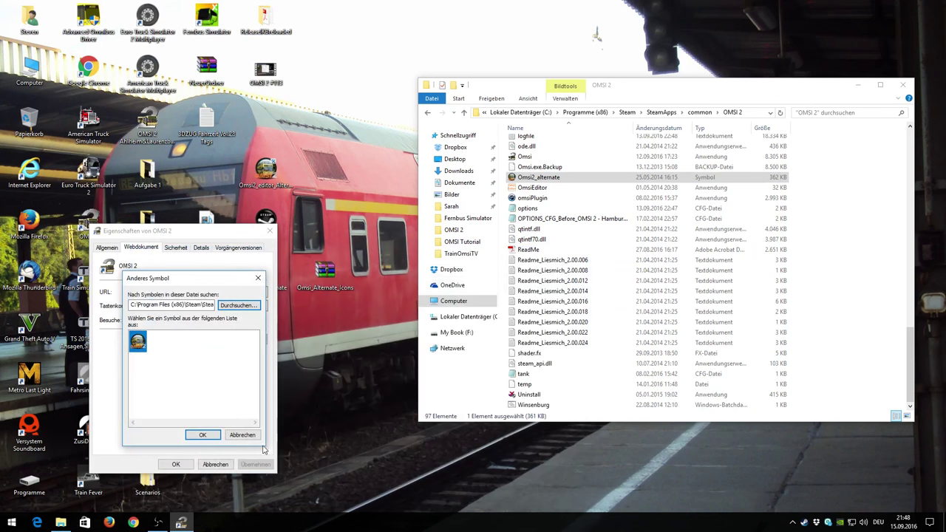
left_click(202, 434)
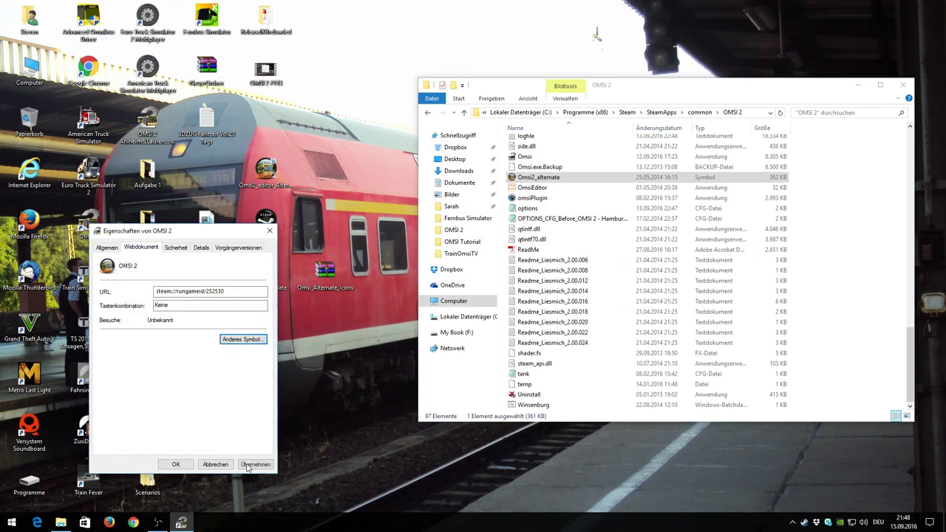
left_click(175, 464)
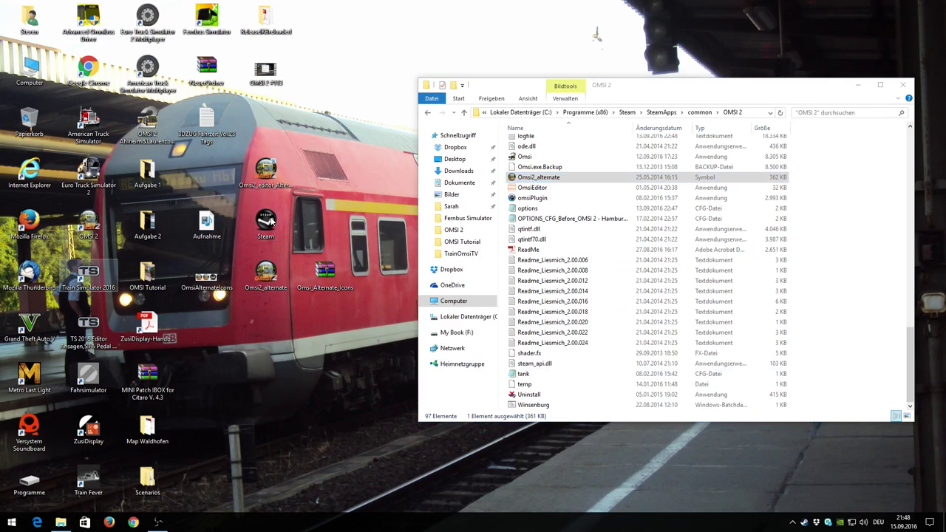
Step: View the extracted icon files and the OmsiAlternateIcons preview image on the desktop, closing each viewer
left_click(279, 272)
double_click(279, 271)
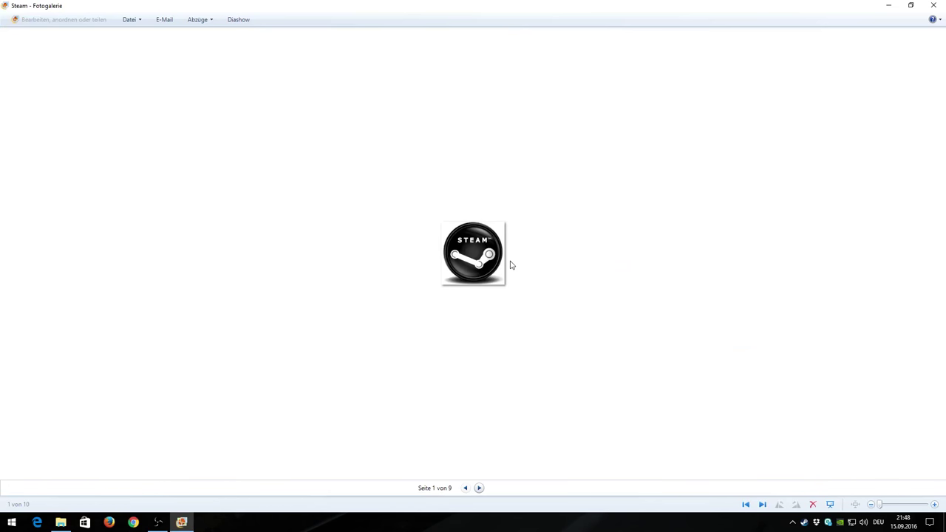
left_click(933, 6)
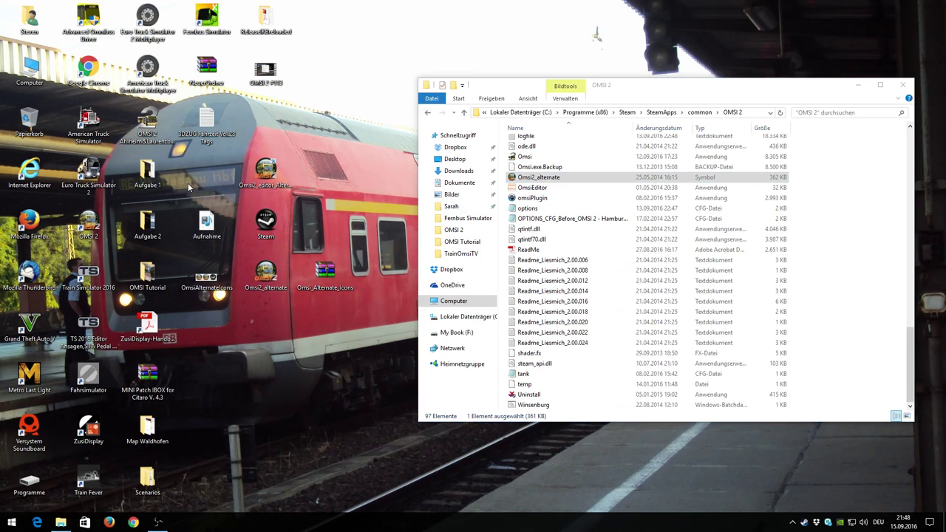
double_click(206, 280)
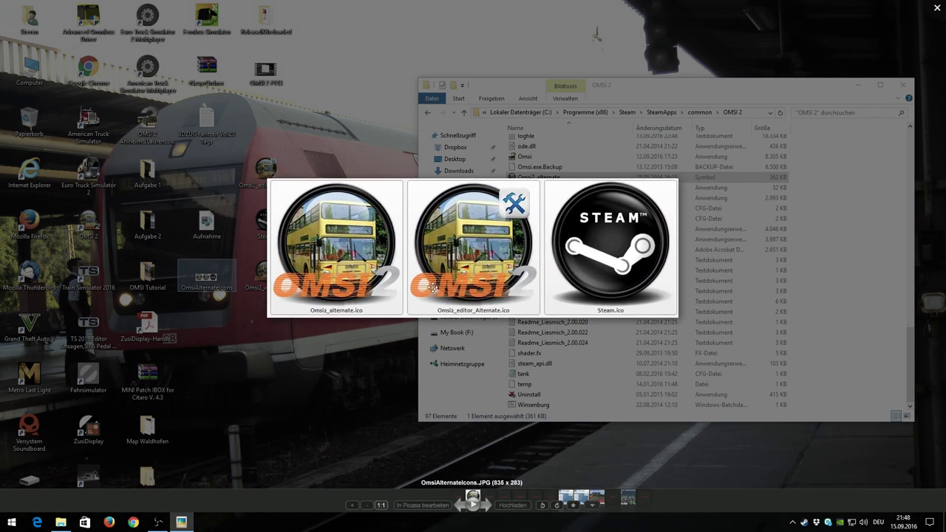
left_click(938, 8)
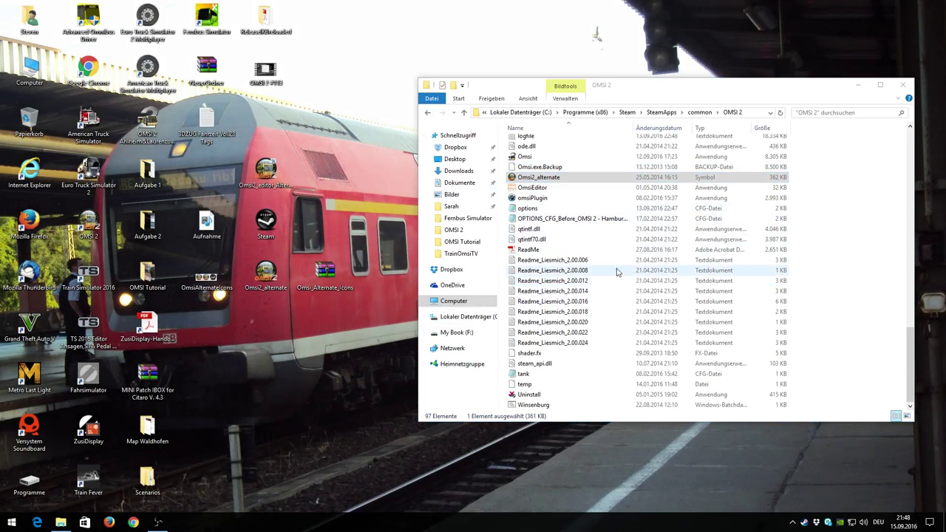
Step: Switch to Steam and create a desktop shortcut for OMSI 2 from the game library
scroll(613, 270, "up", 4)
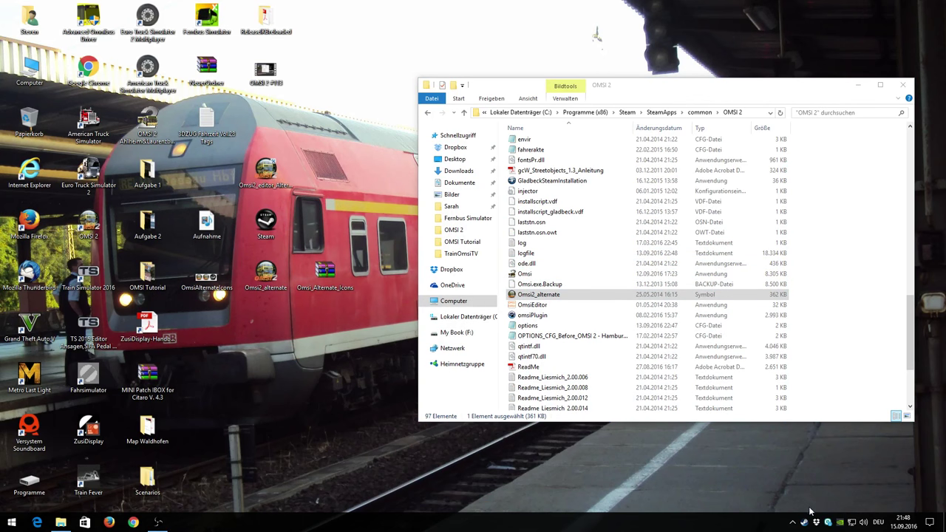
double_click(816, 522)
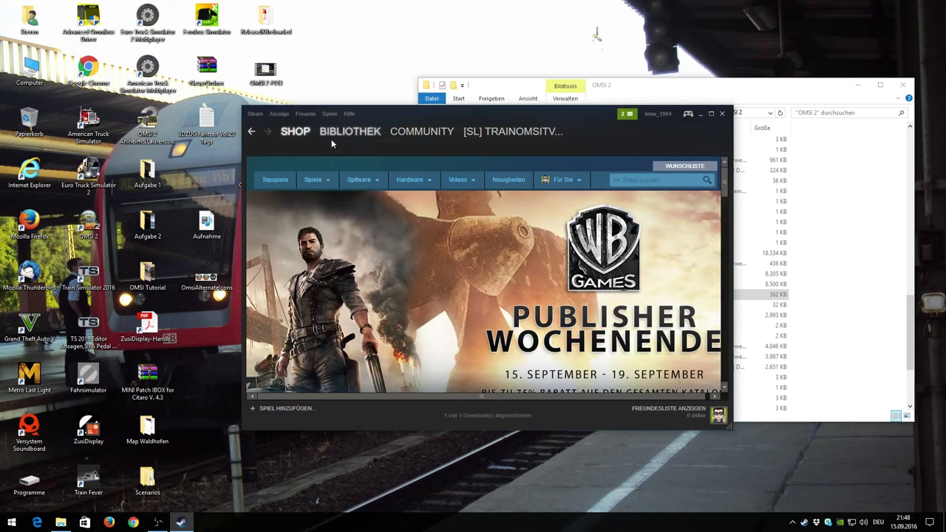
left_click(331, 136)
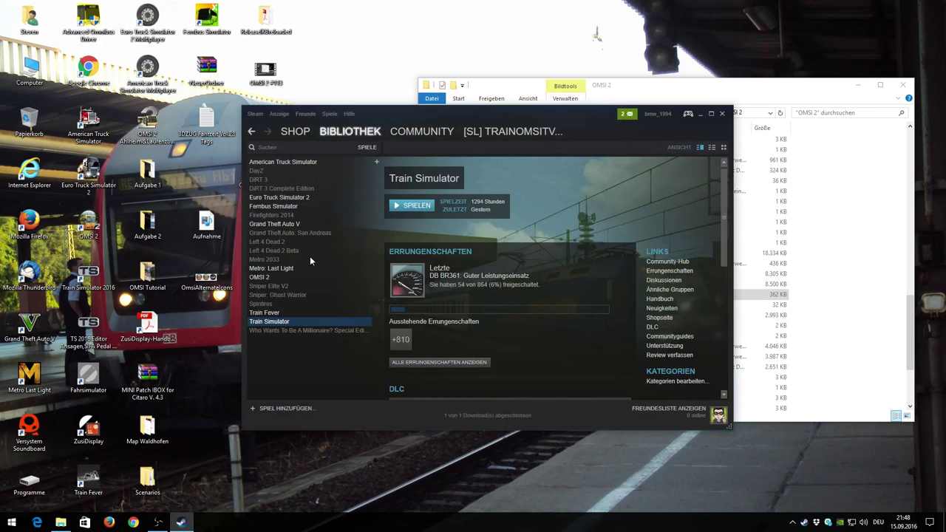
left_click(262, 277)
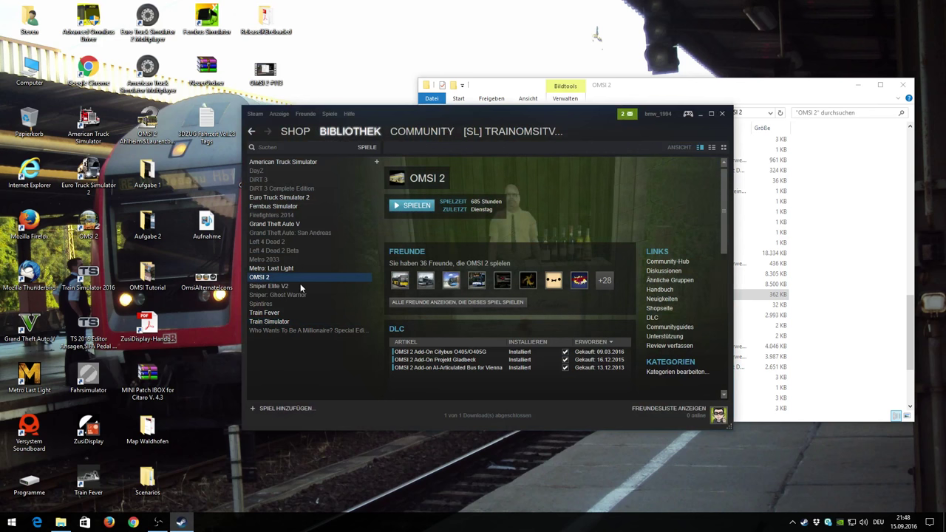
right_click(298, 276)
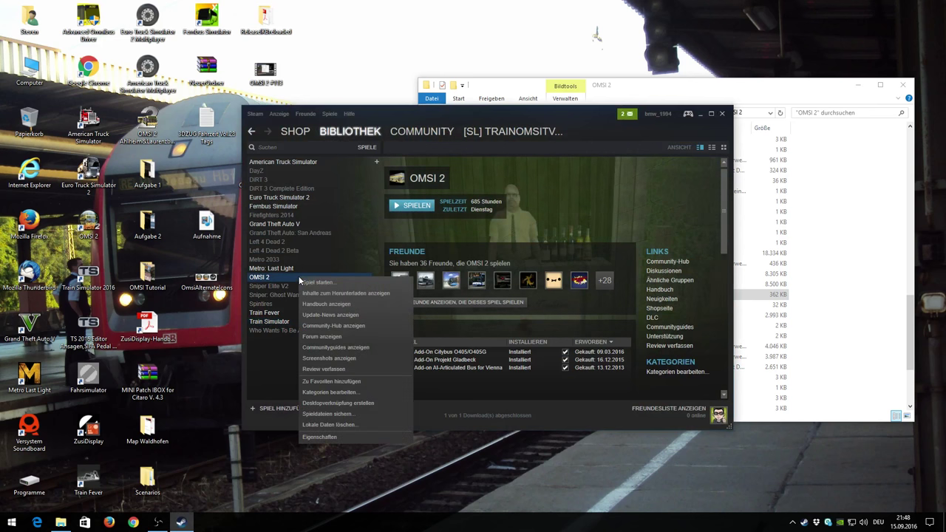
left_click(359, 405)
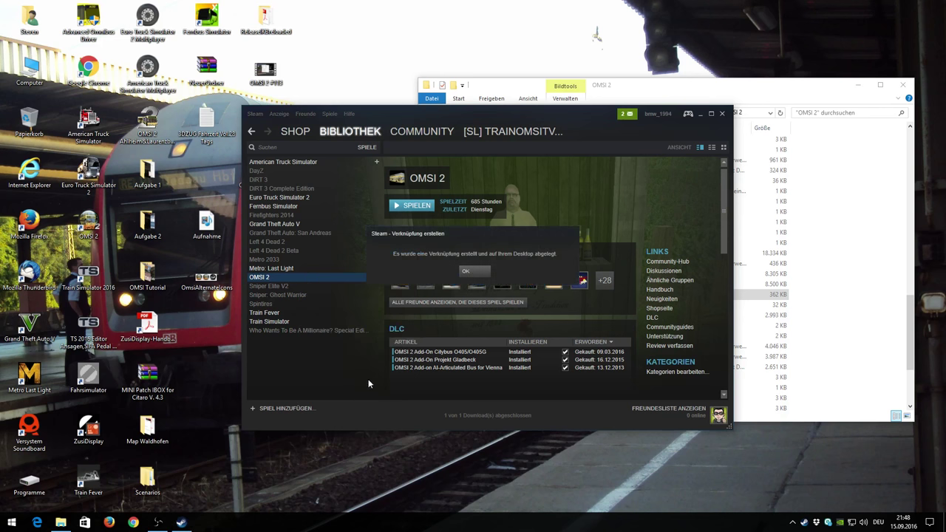
left_click(467, 271)
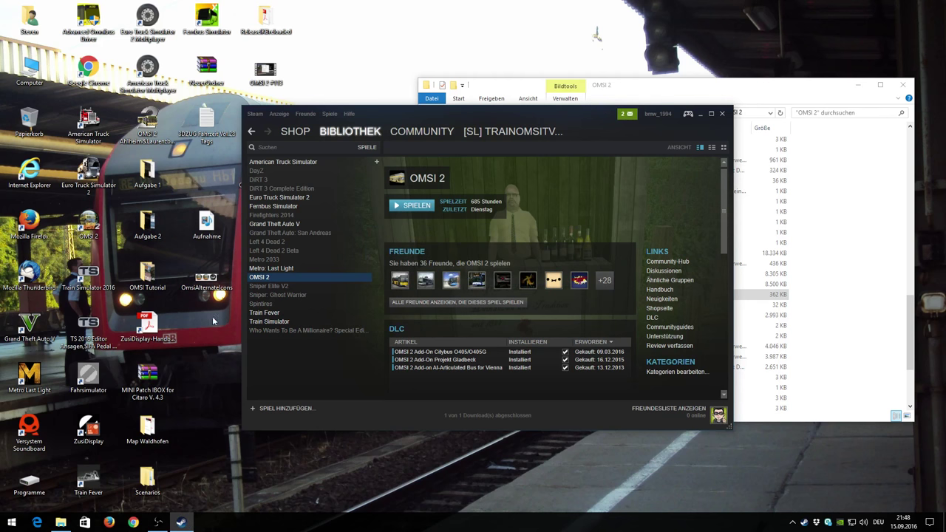
Step: Move the Steam window aside and delete the OMSI 2 shortcut with the custom icon from the desktop
left_click_drag(405, 113, 477, 113)
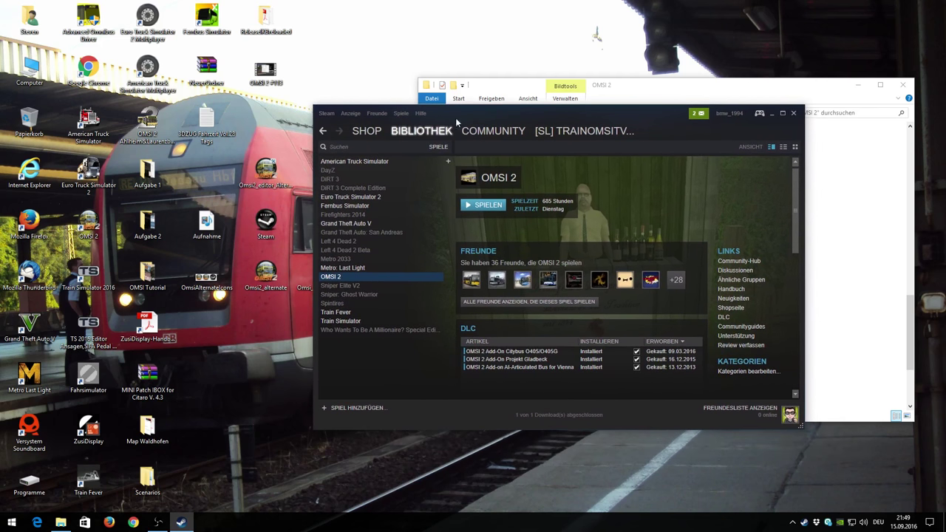
right_click(208, 376)
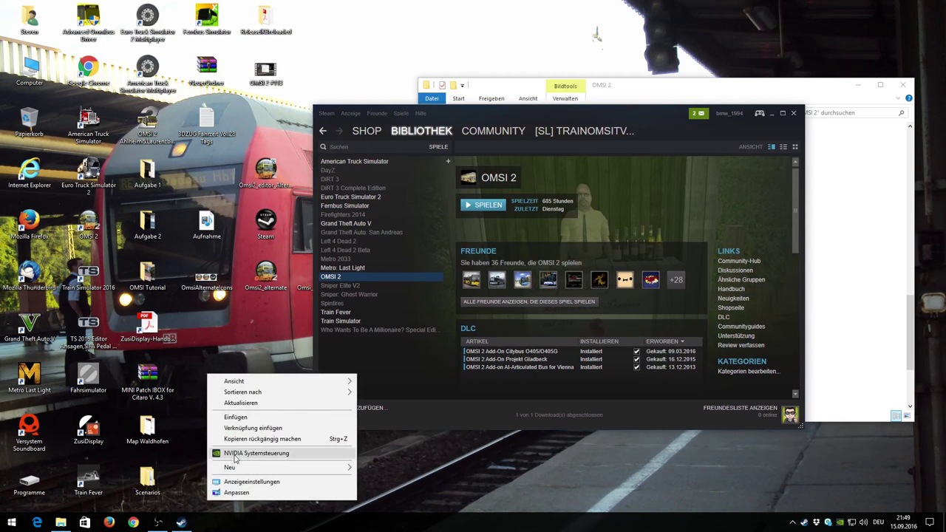
left_click(212, 335)
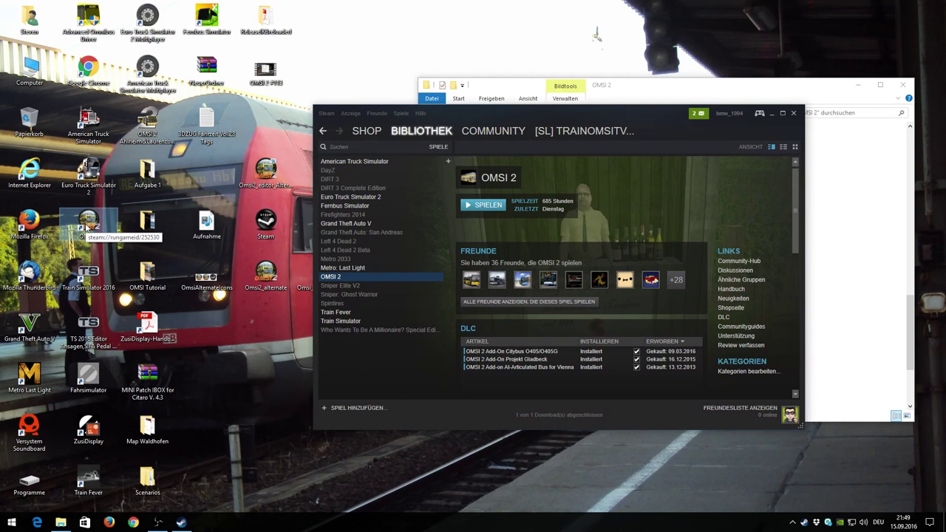
key("Delete")
key("Return")
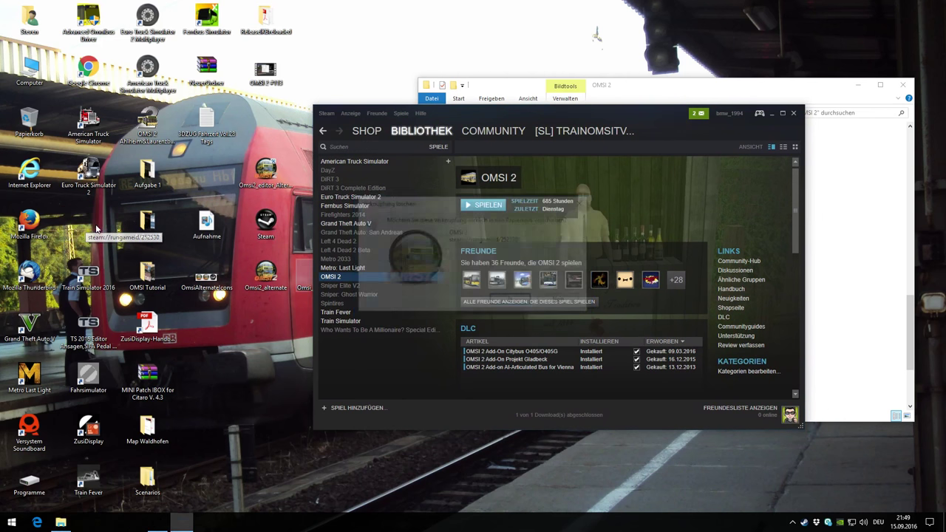
Step: Create a new desktop shortcut for OMSI 2 from the Steam library and close the Steam window
right_click(369, 279)
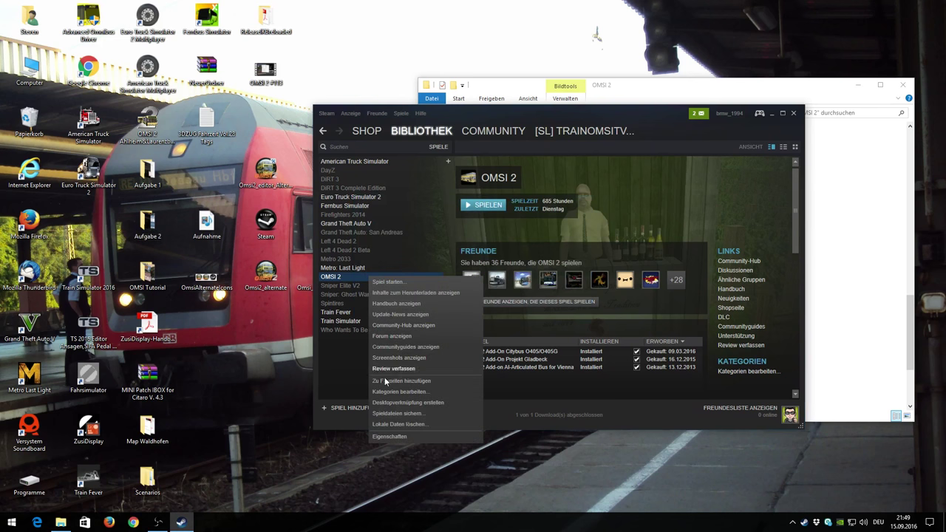
left_click(385, 403)
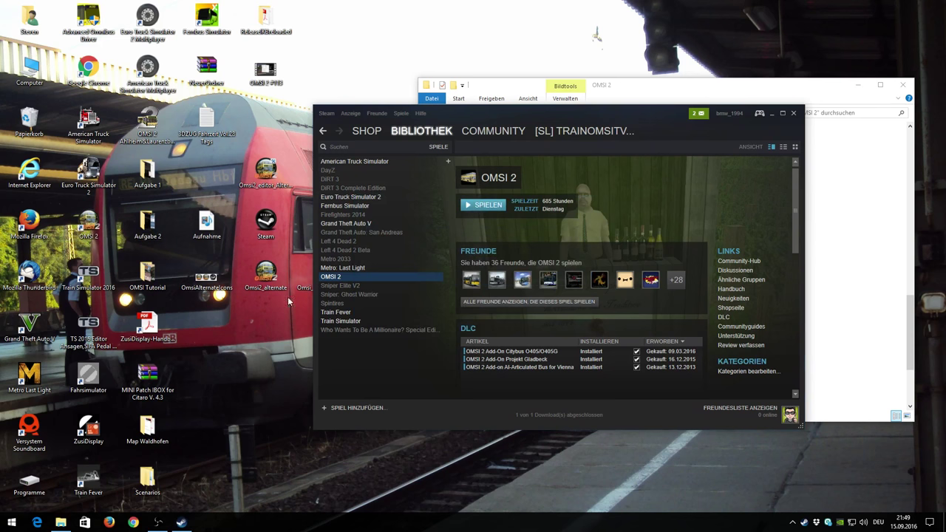
left_click(792, 113)
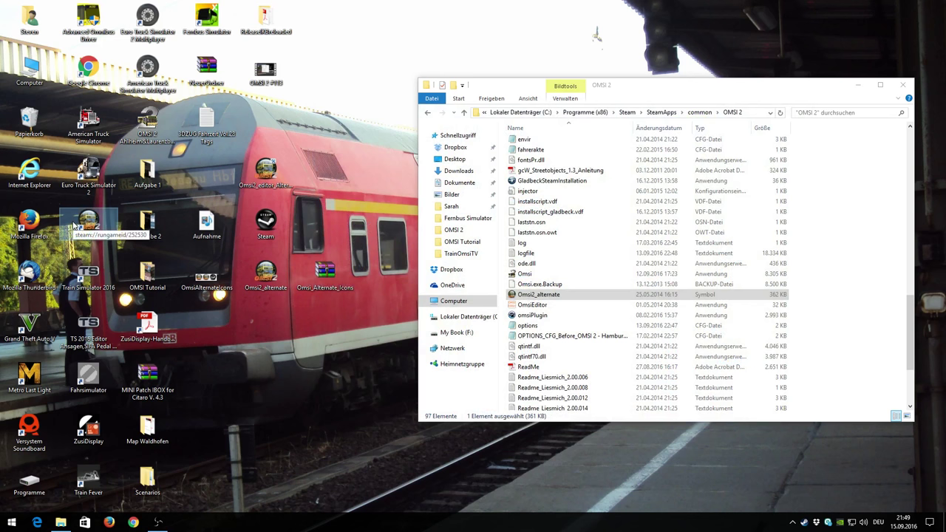
Step: Change the new OMSI 2 desktop shortcut's icon to the one in the Omsi file from the OMSI 2 folder and apply the change
right_click(74, 225)
left_click(125, 340)
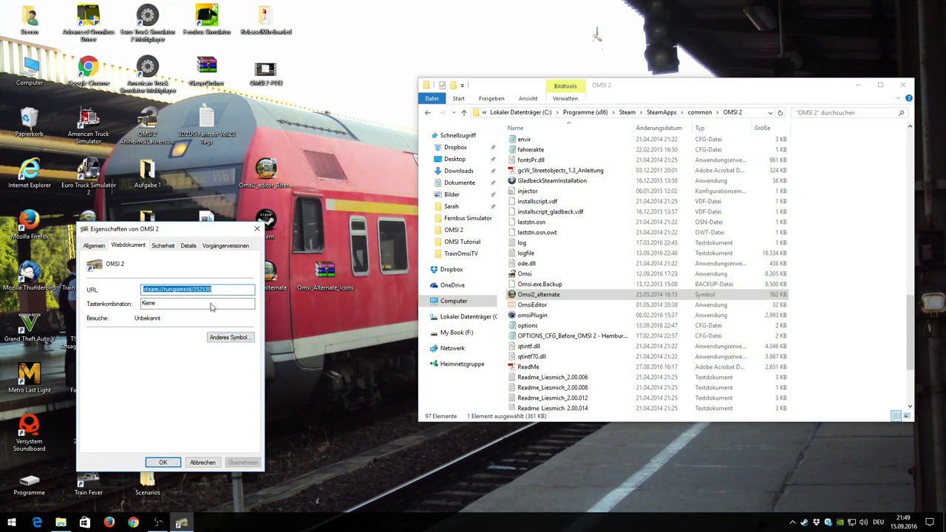
left_click(238, 341)
left_click(226, 303)
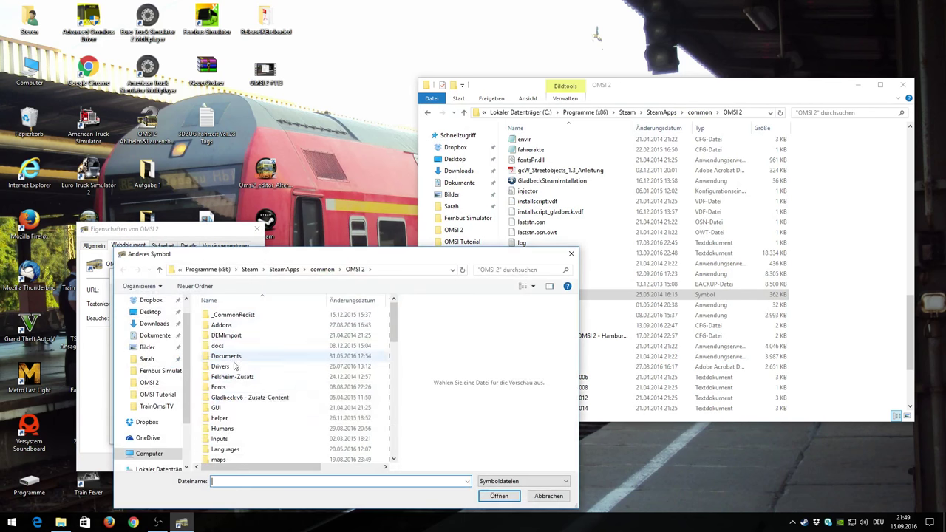
scroll(269, 435, "down", 5)
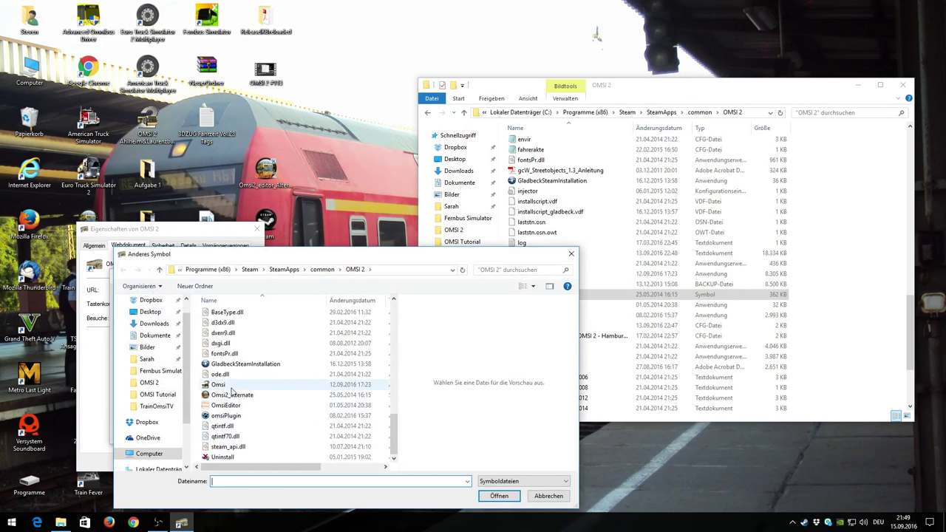
left_click(251, 385)
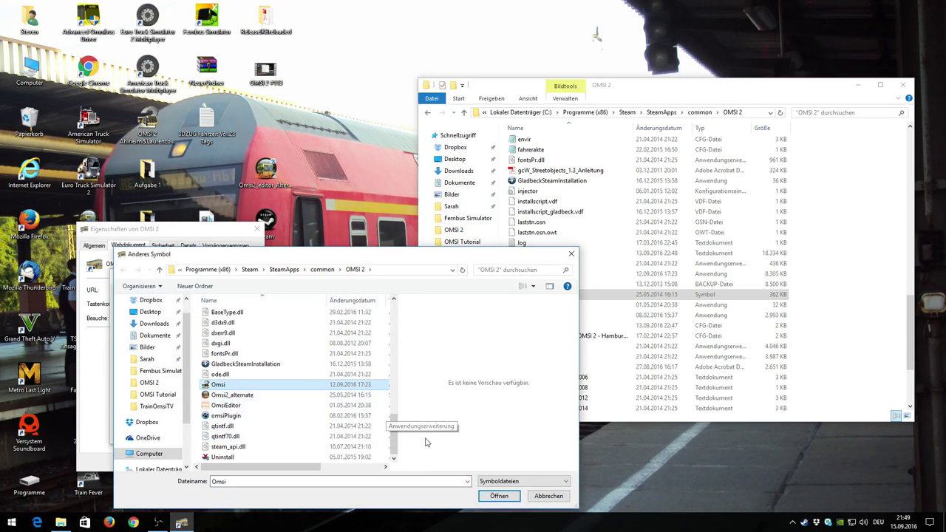
left_click(499, 496)
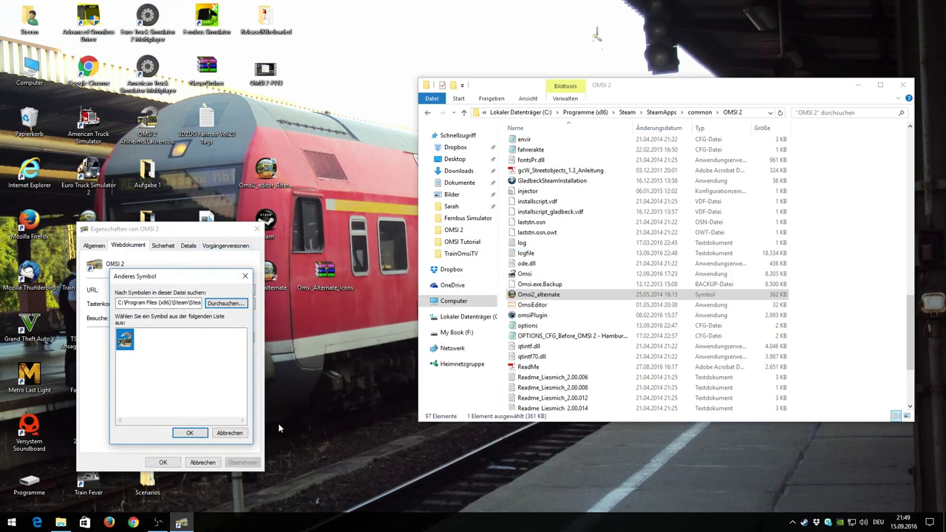
left_click(190, 433)
left_click(242, 462)
left_click(163, 462)
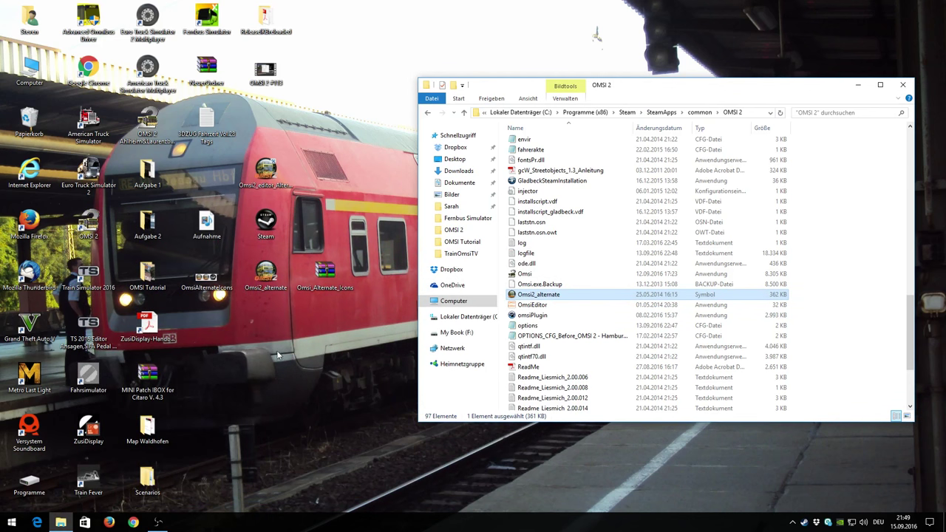
left_click(321, 392)
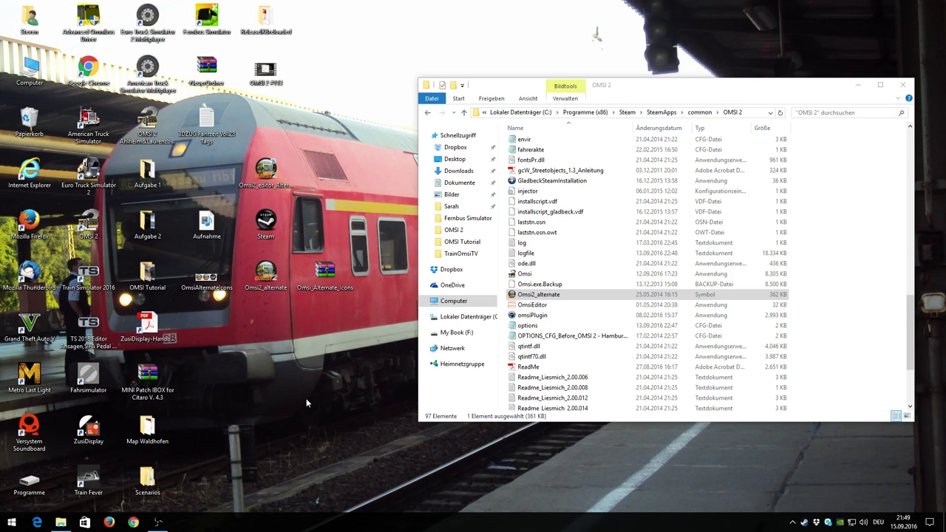
scroll(505, 345, "down", 3)
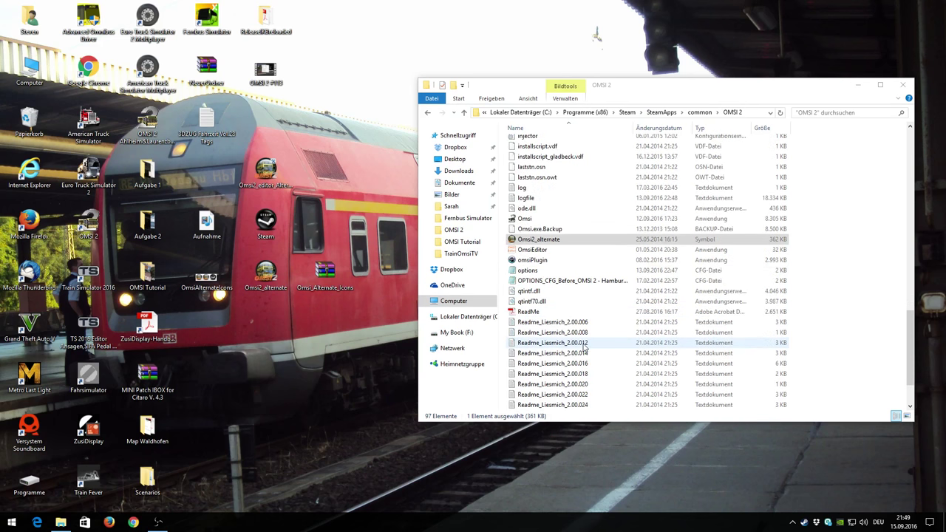